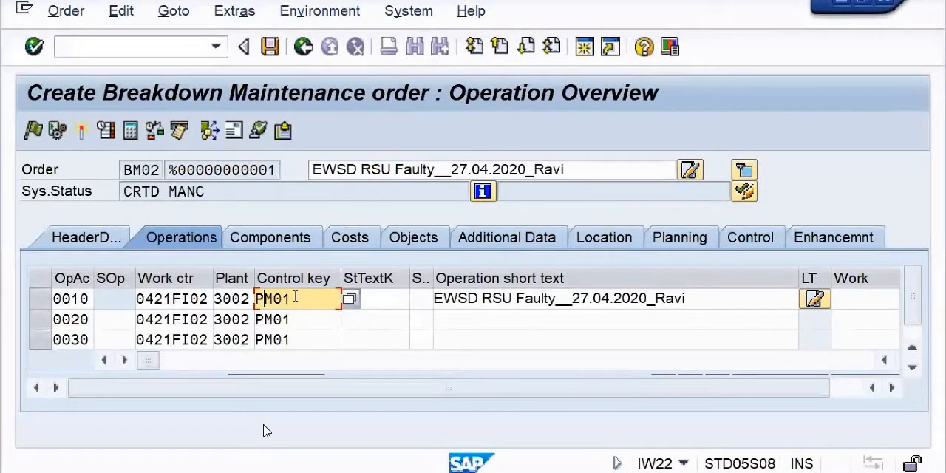
Step: Change the control key of operation 0010 to PM03, Plant maintenance-External(services)
click(349, 302)
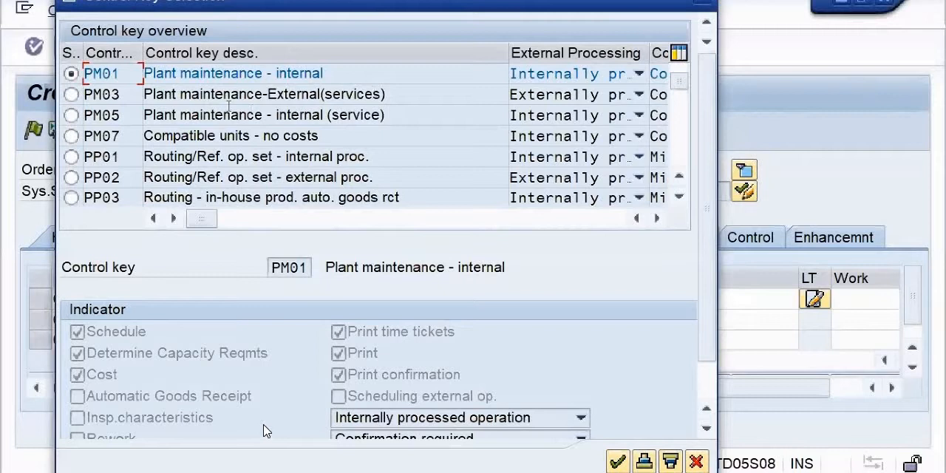
click(71, 95)
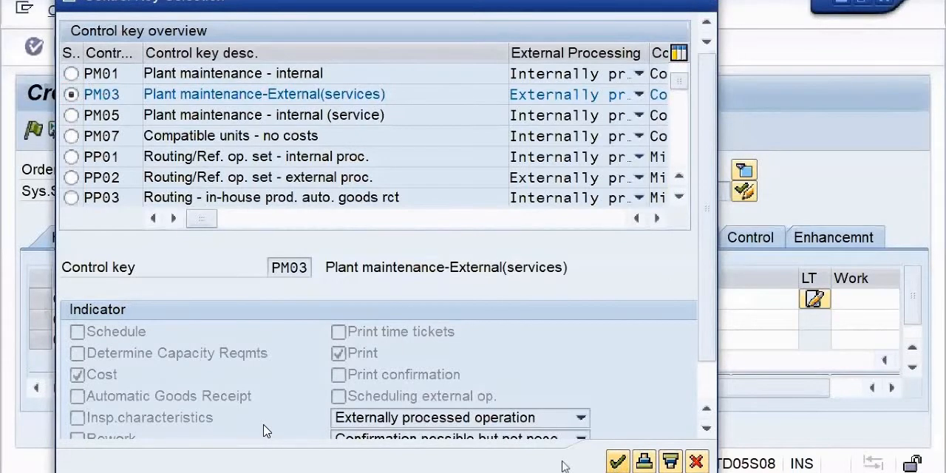
click(617, 462)
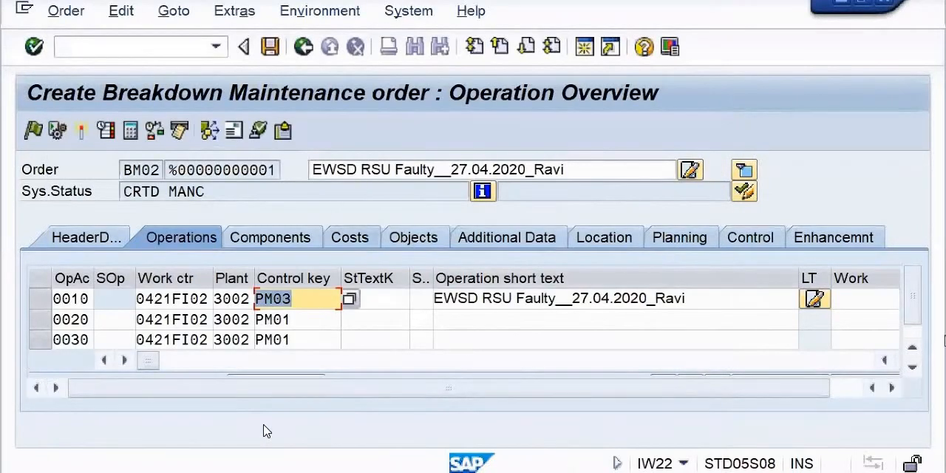
Step: Open the external processing details of operation 0010, dismissing the messages and moving the dialog clear of the lower edge
drag(911, 305, 911, 317)
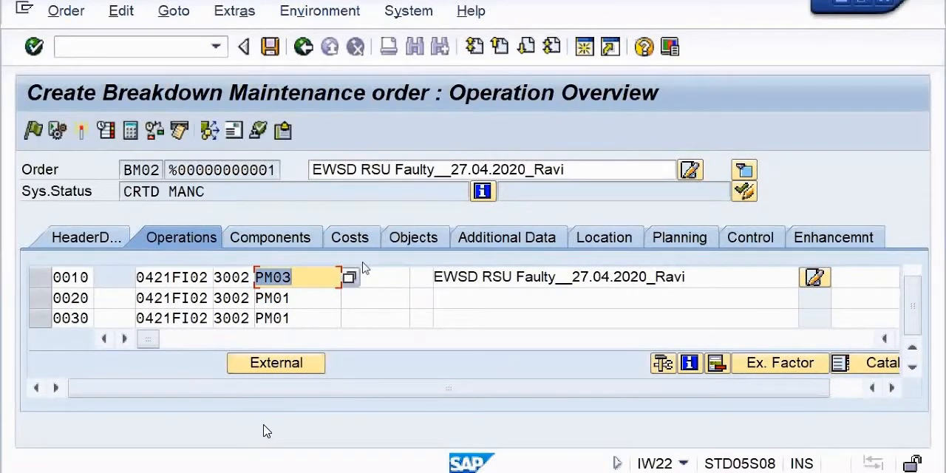
click(292, 369)
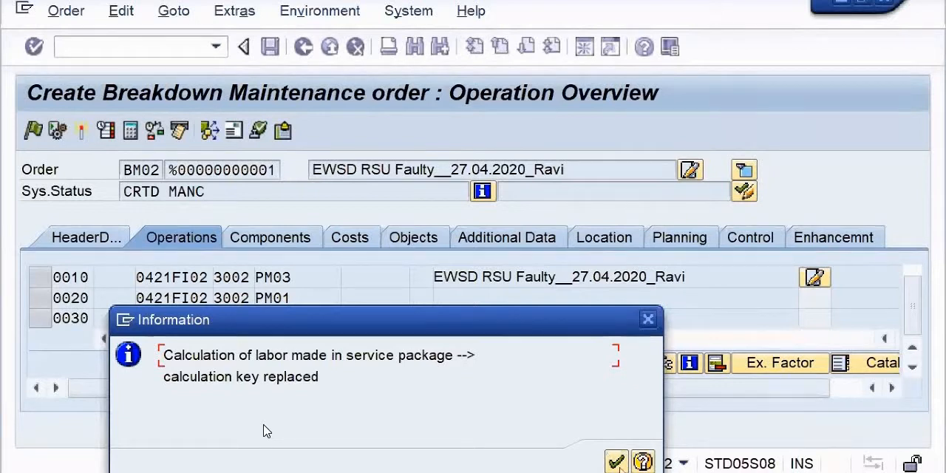
click(617, 461)
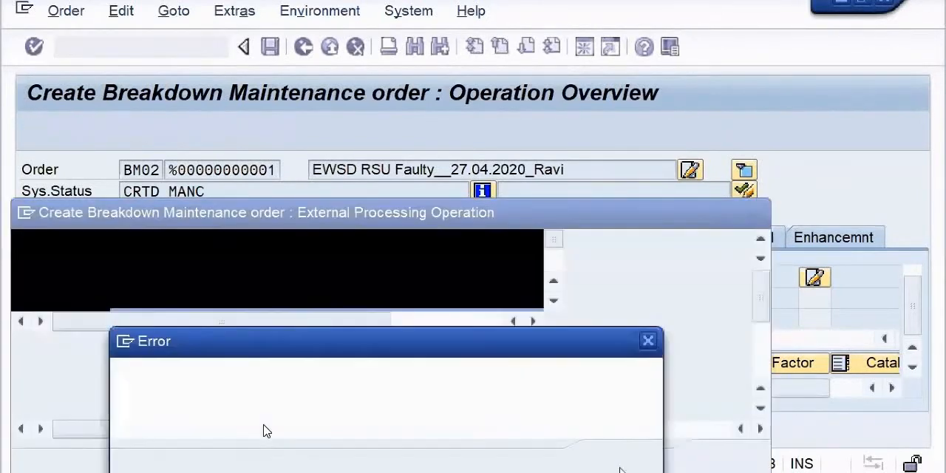
click(648, 340)
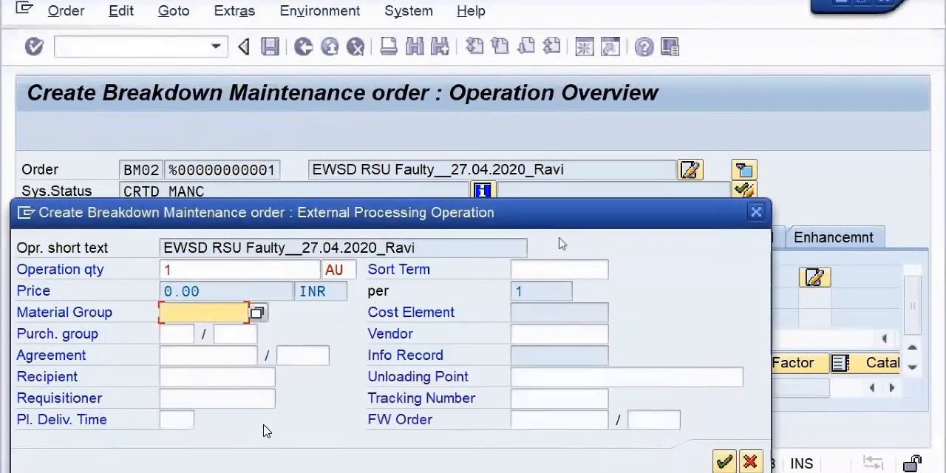
drag(517, 220, 510, 144)
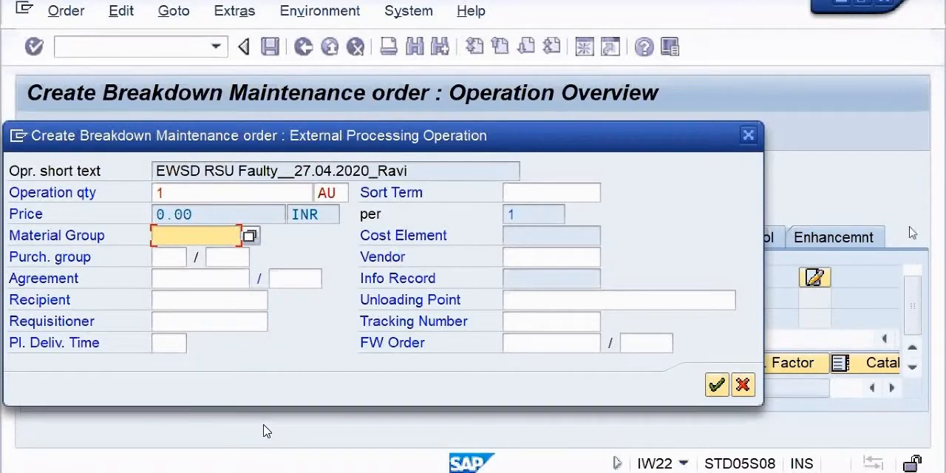
Step: Set the external operation's material group to 1000000, GST SERVICES
click(183, 235)
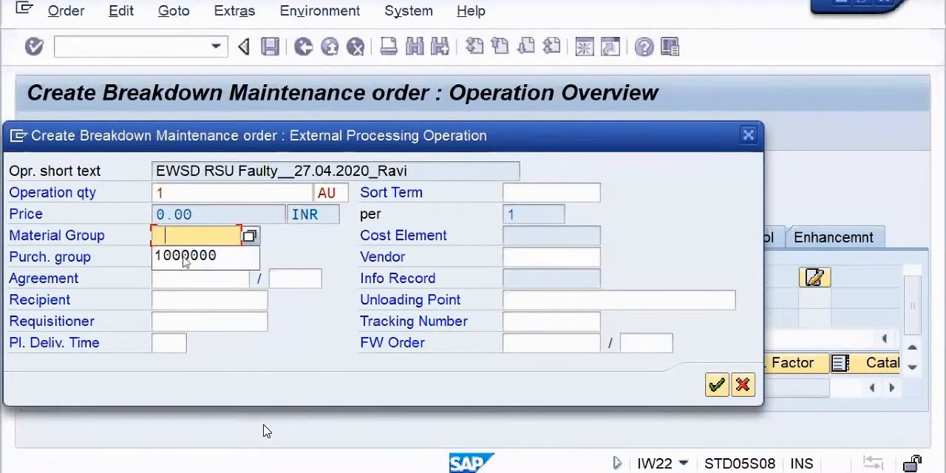
click(185, 256)
key(Return)
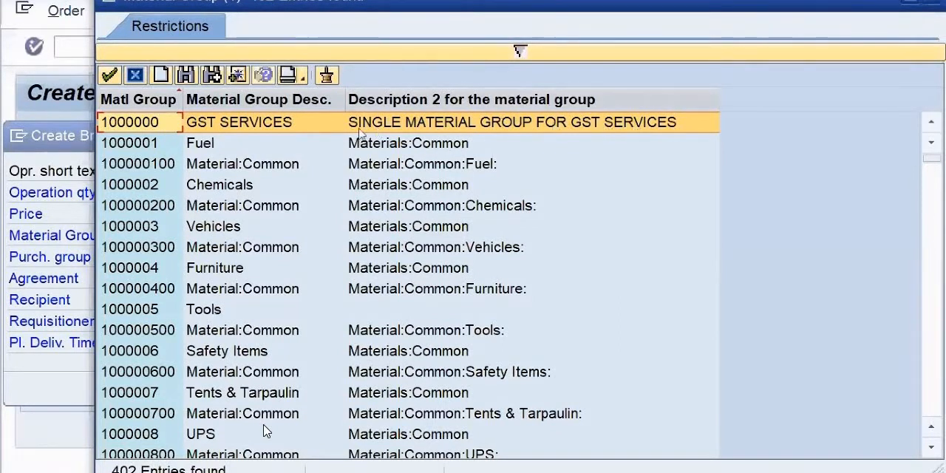
double_click(297, 123)
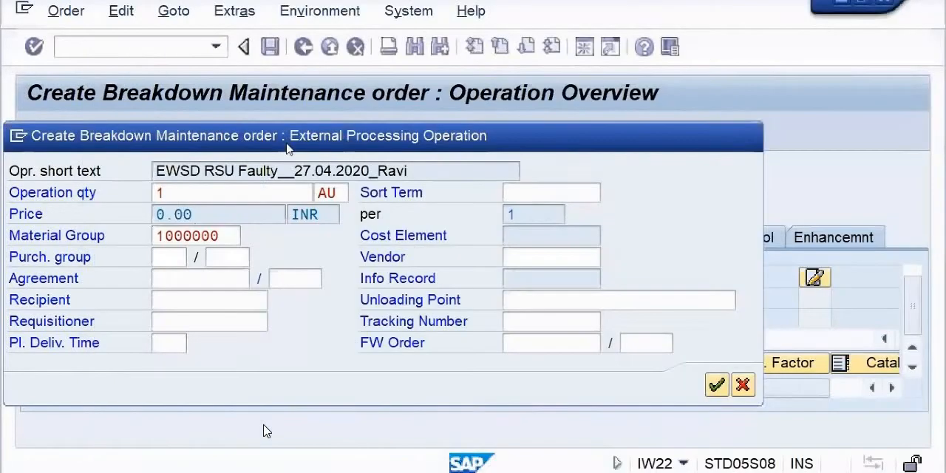
Step: Set the purchasing group to 040 (MMCl:SSA) and the purchasing organization to 2000 (Decentralized)
click(167, 258)
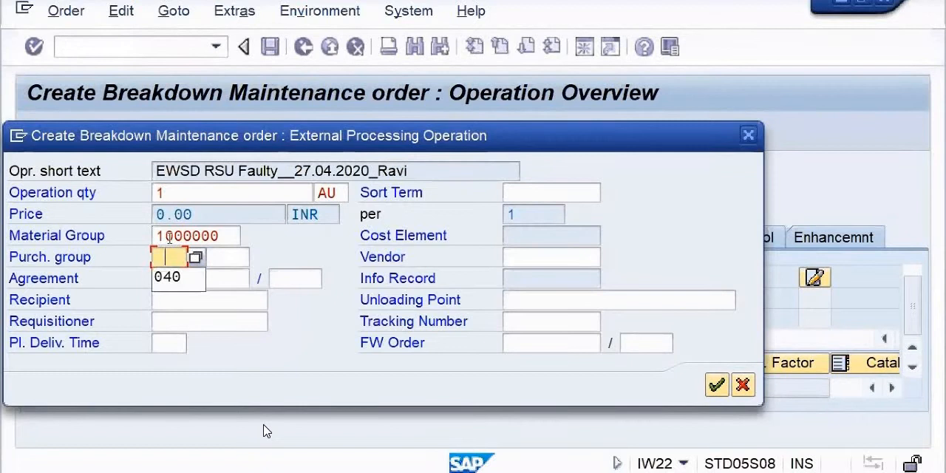
click(166, 288)
click(198, 258)
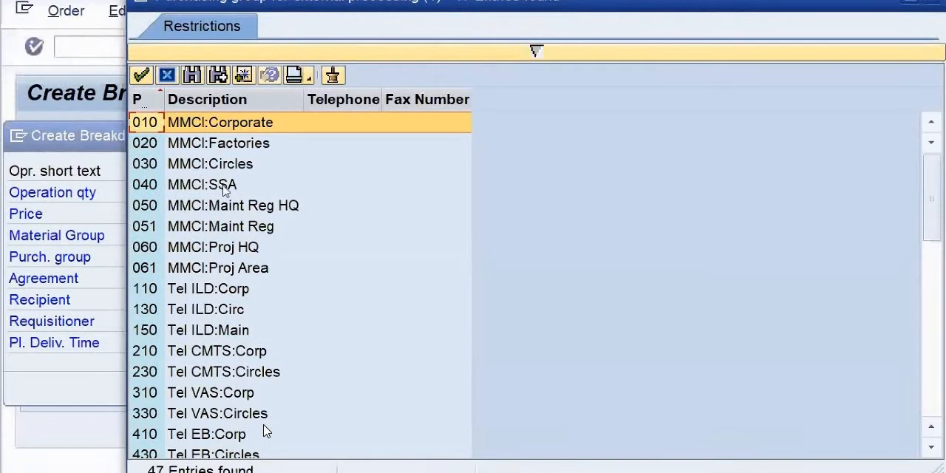
click(145, 184)
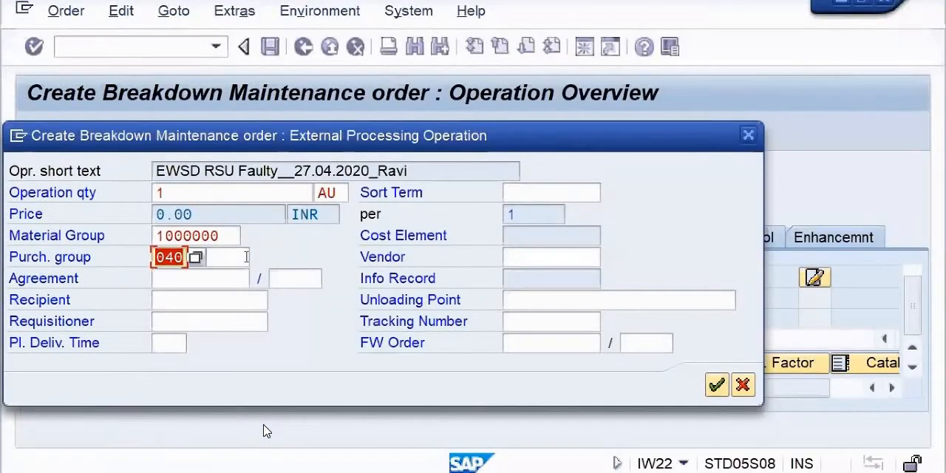
click(258, 256)
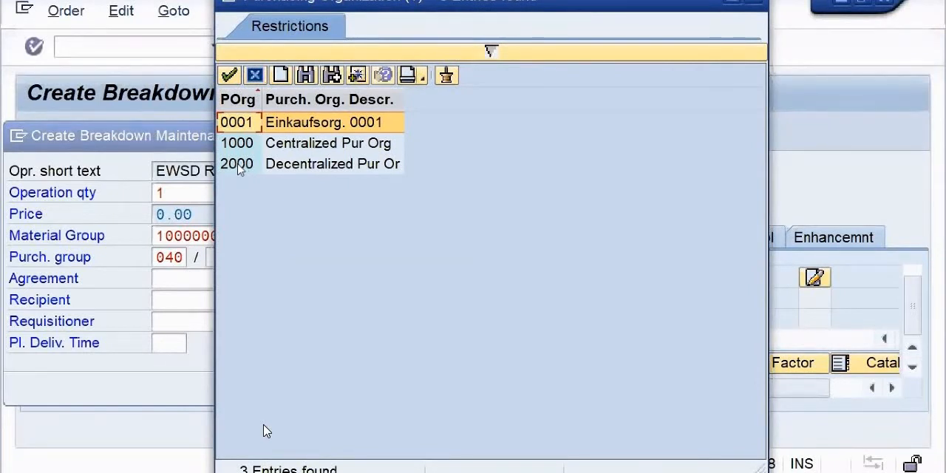
double_click(237, 166)
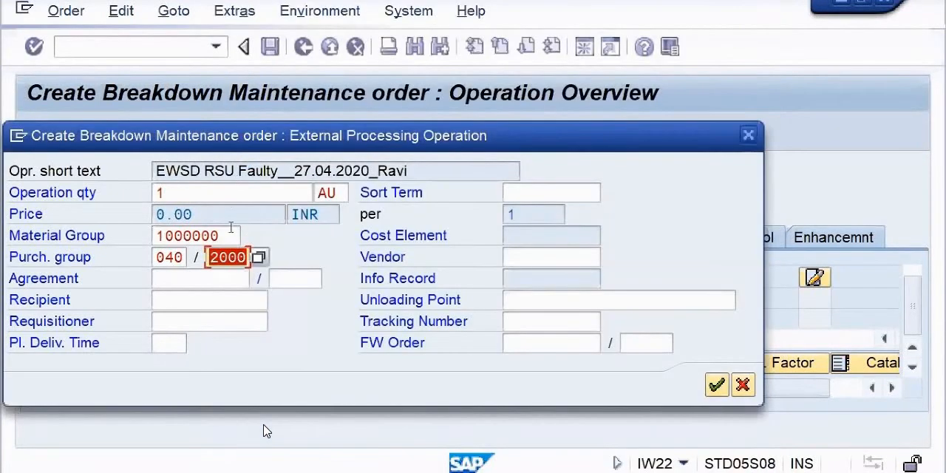
Step: Enter AD(CFA) as the requisitioner, fill in the tracking number with the contact's phone number, and confirm the external processing data
click(203, 278)
click(175, 320)
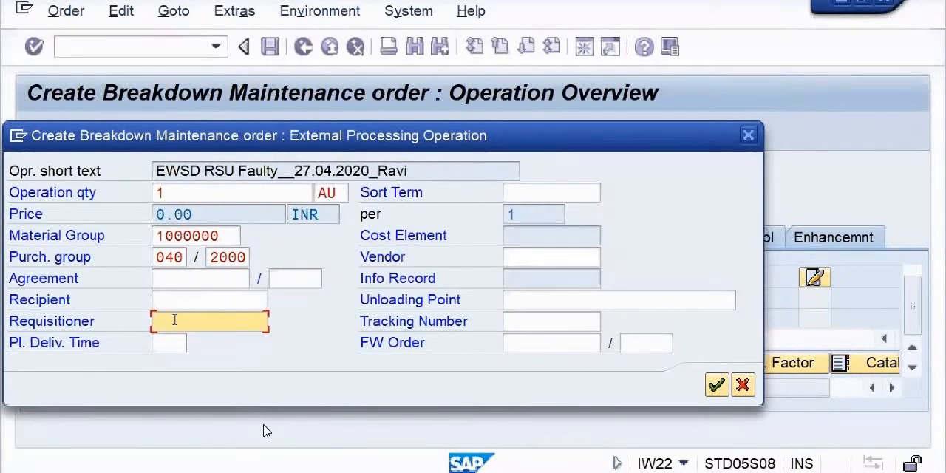
key(BackSpace)
click(167, 348)
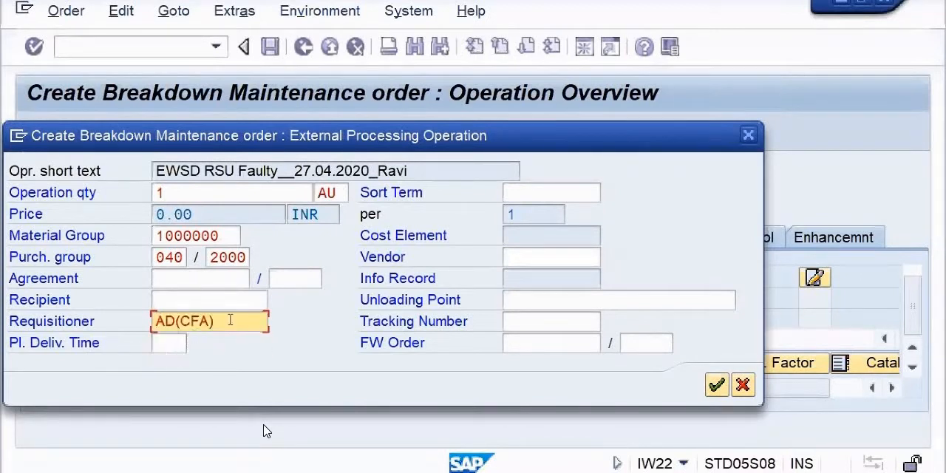
click(535, 325)
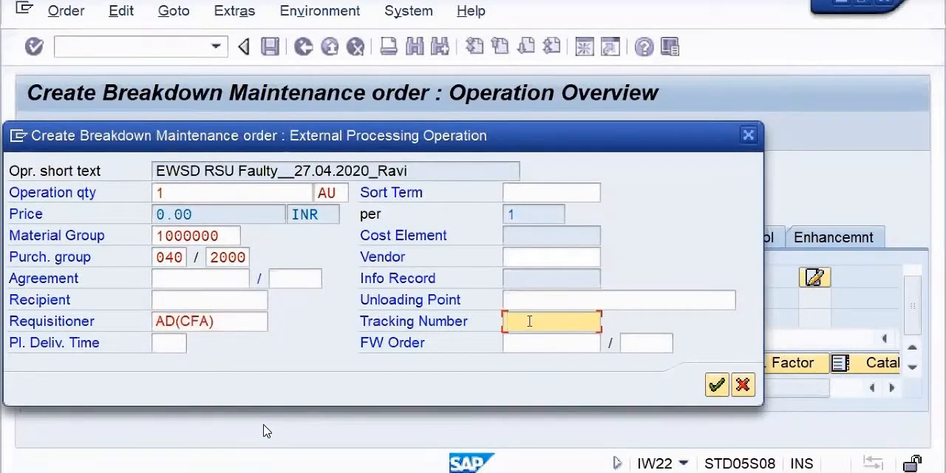
key(BackSpace)
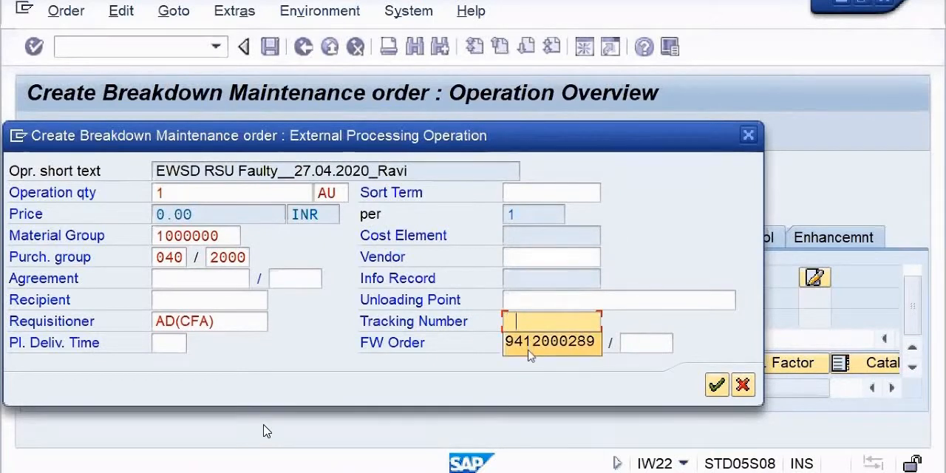
click(518, 348)
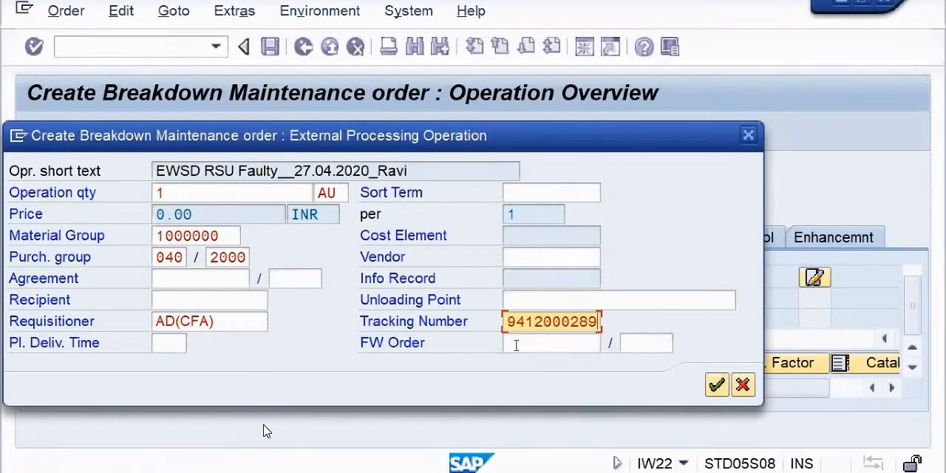
click(716, 384)
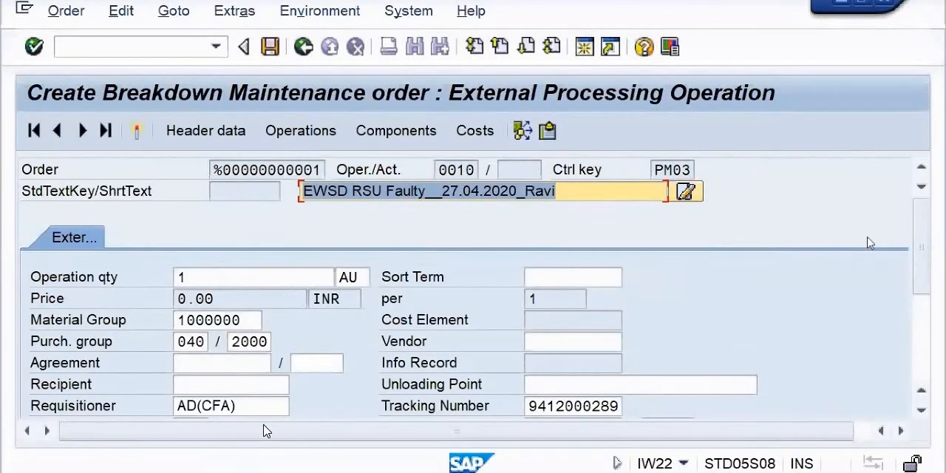
Step: Open the value search for the service number on line 10 of the operation's services table
scroll(916, 237, down, 1)
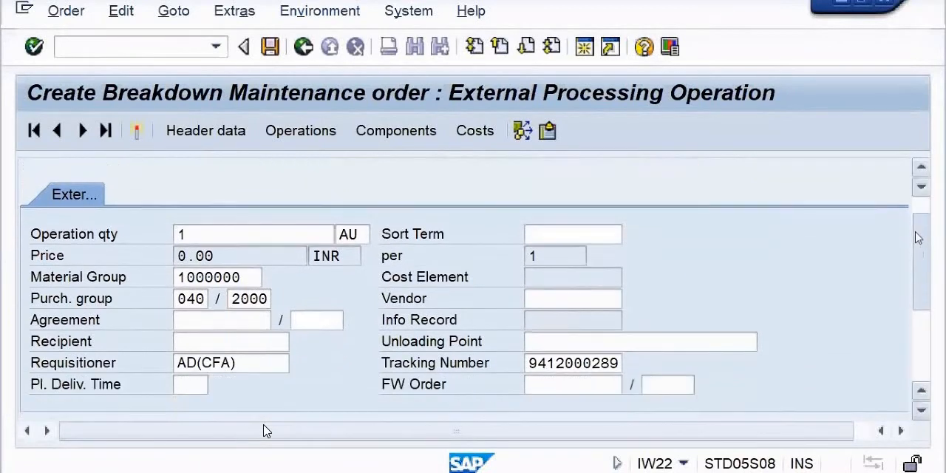
scroll(914, 233, up, 1)
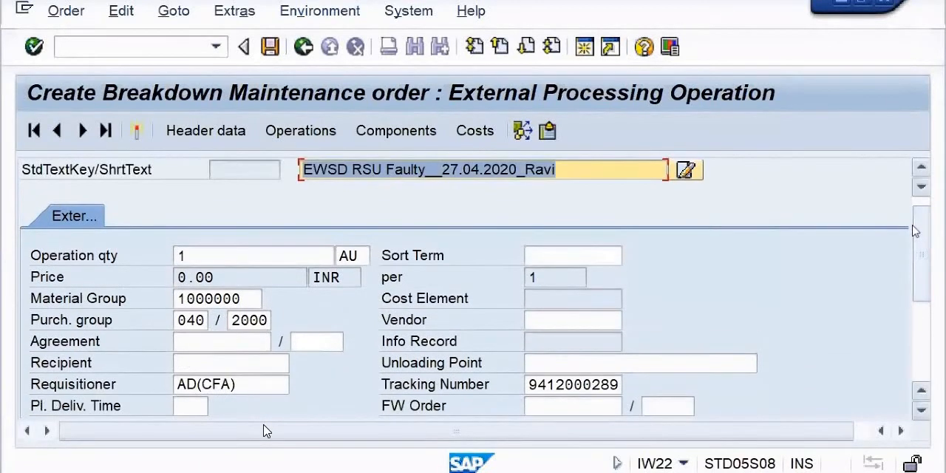
click(921, 411)
click(921, 411)
click(921, 411)
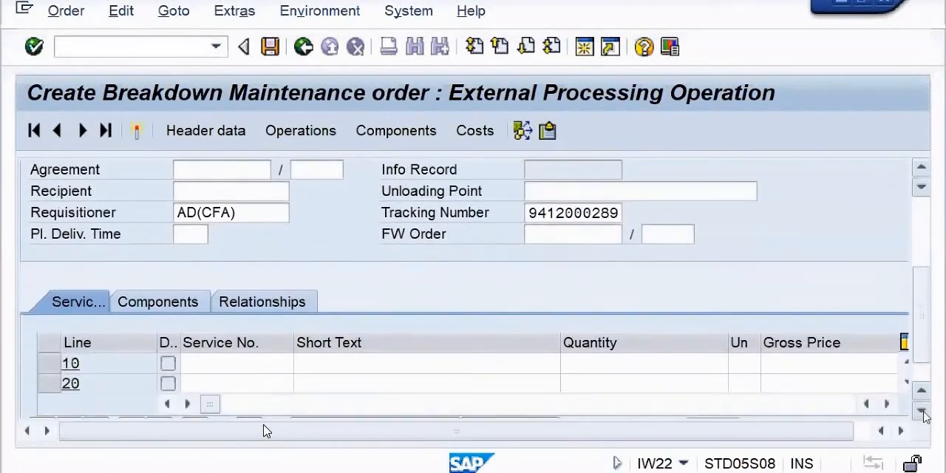
click(923, 414)
click(923, 413)
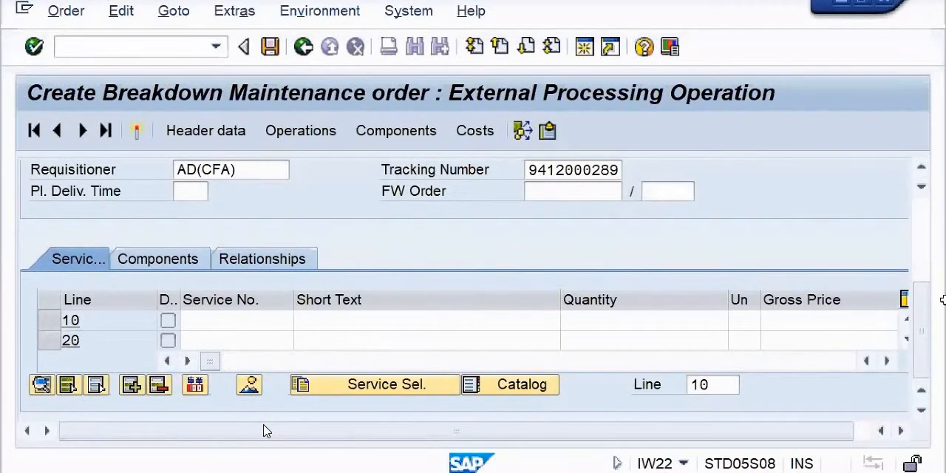
mouse_move(922, 310)
mouse_down()
mouse_move(915, 214)
mouse_move(923, 315)
mouse_up()
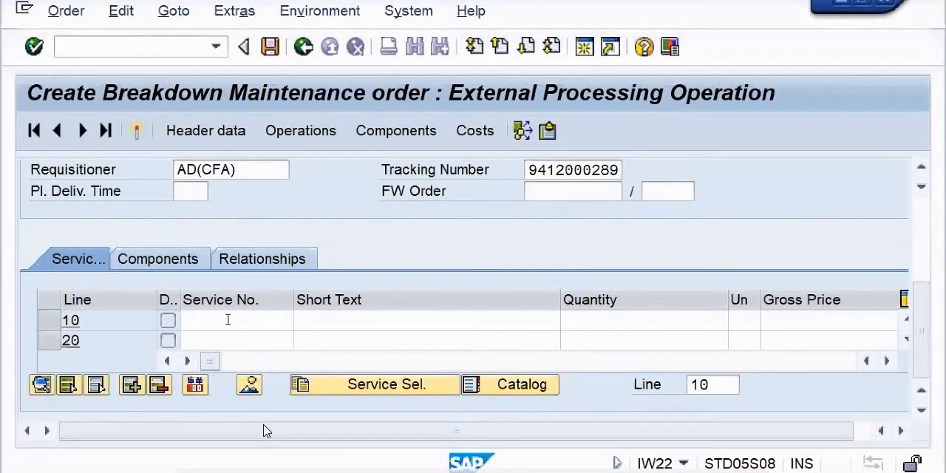
click(900, 432)
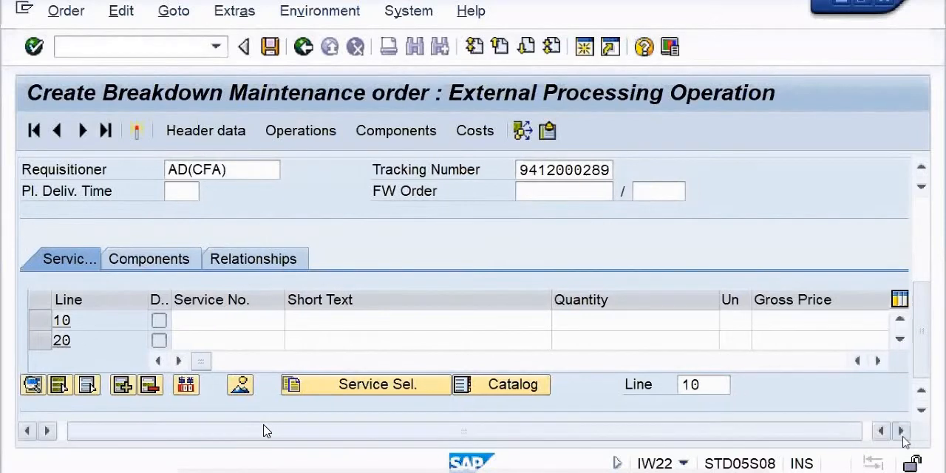
click(901, 432)
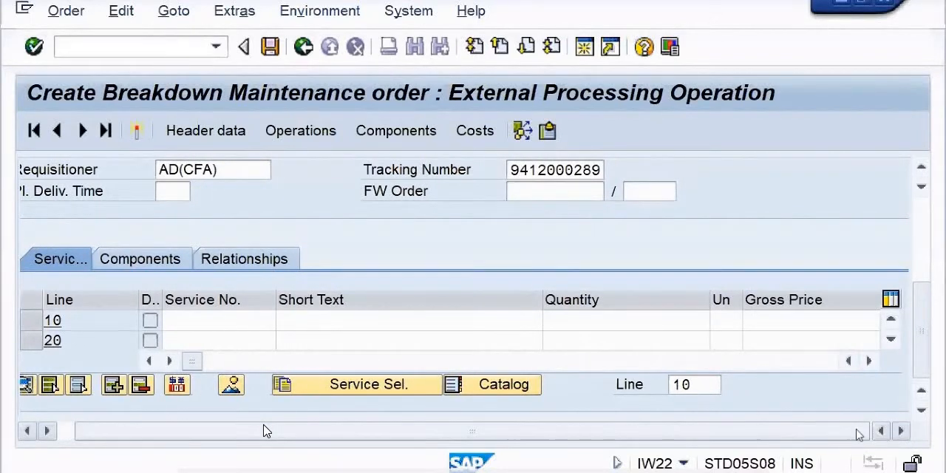
click(193, 316)
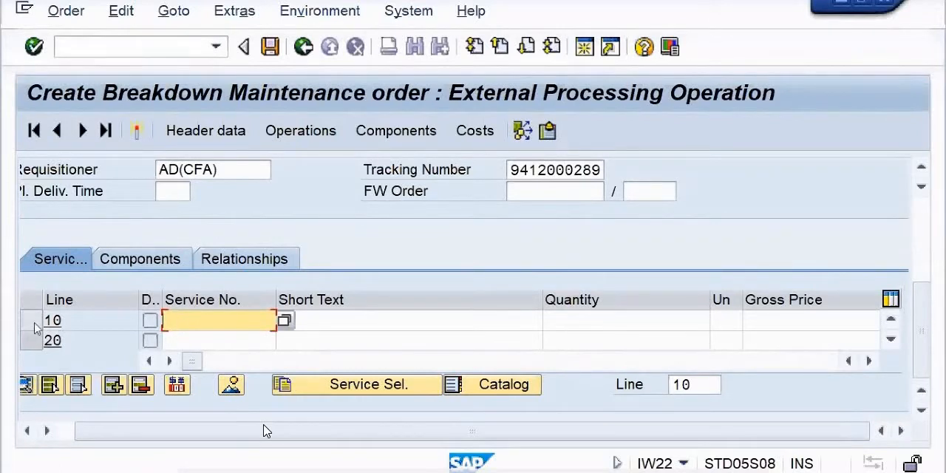
click(284, 320)
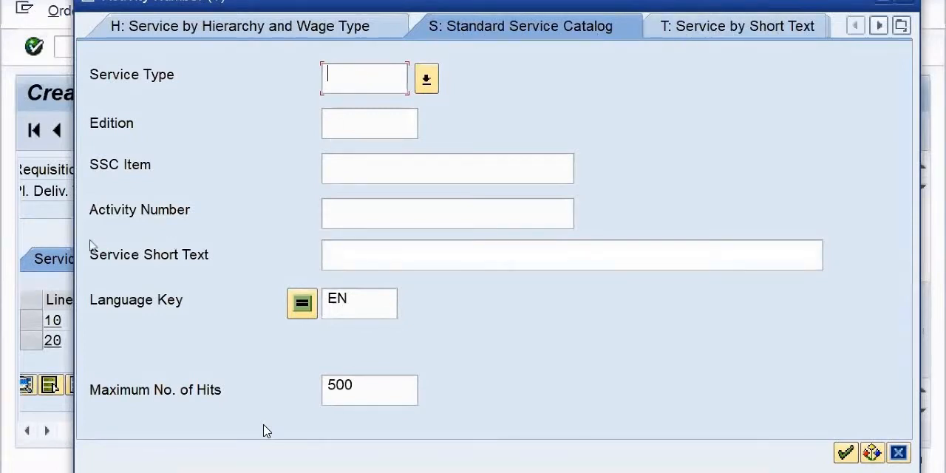
Step: Search the Standard Service Catalog for services with the short text *Repair* and browse the matching entries
click(352, 250)
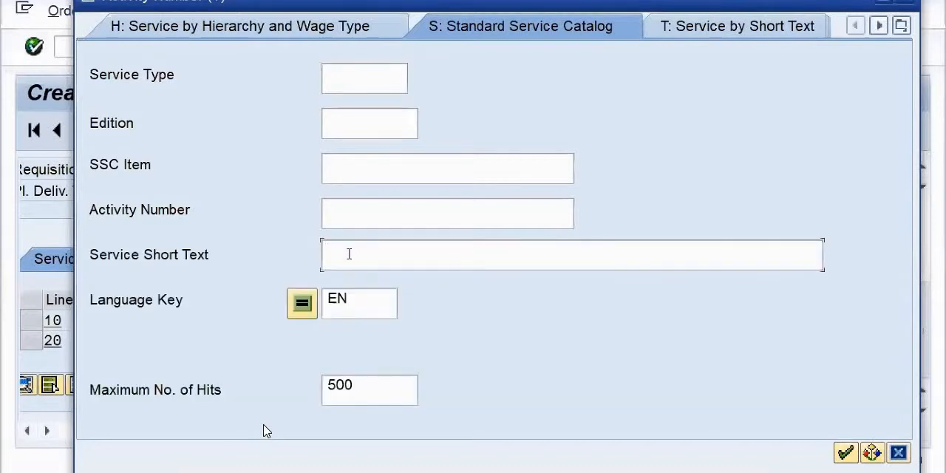
text(*)
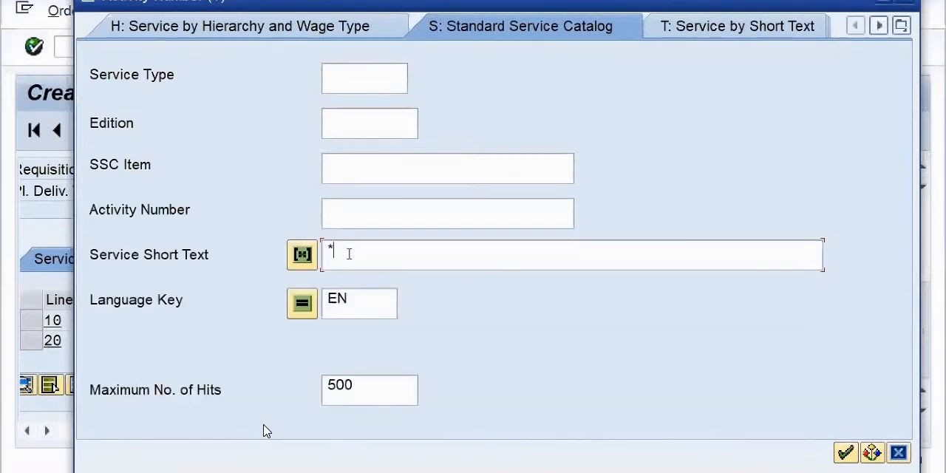
text(Se)
key(BackSpace)
key(BackSpace)
text(Repair*)
click(846, 452)
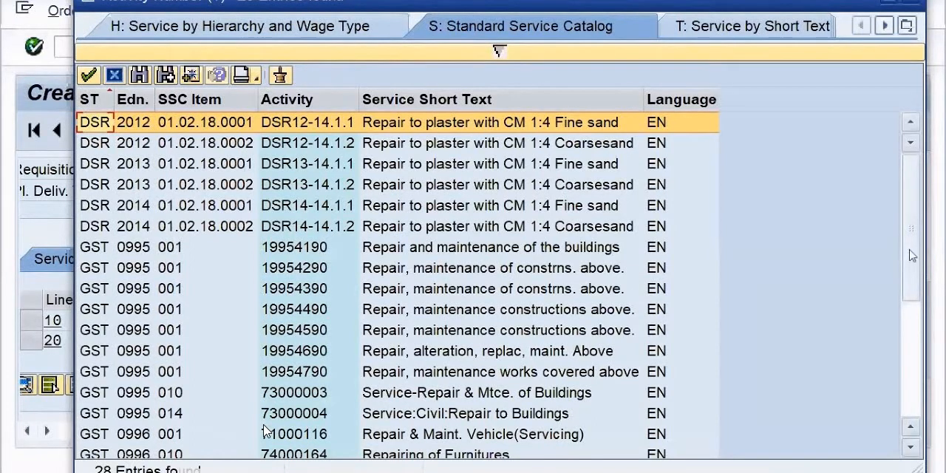
drag(911, 235, 916, 287)
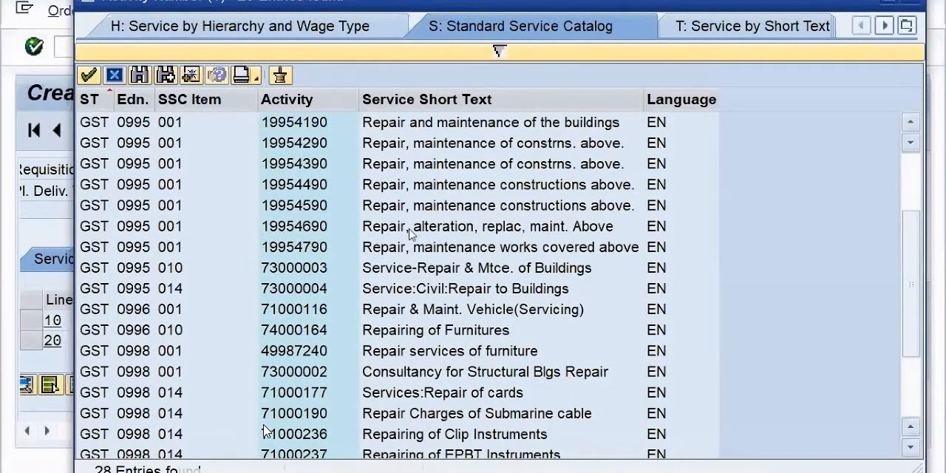
Step: Choose service 71000177 (Services:Repair of cards) from the catalog entries for line 10 and confirm the entry
scroll(411, 233, down, 2)
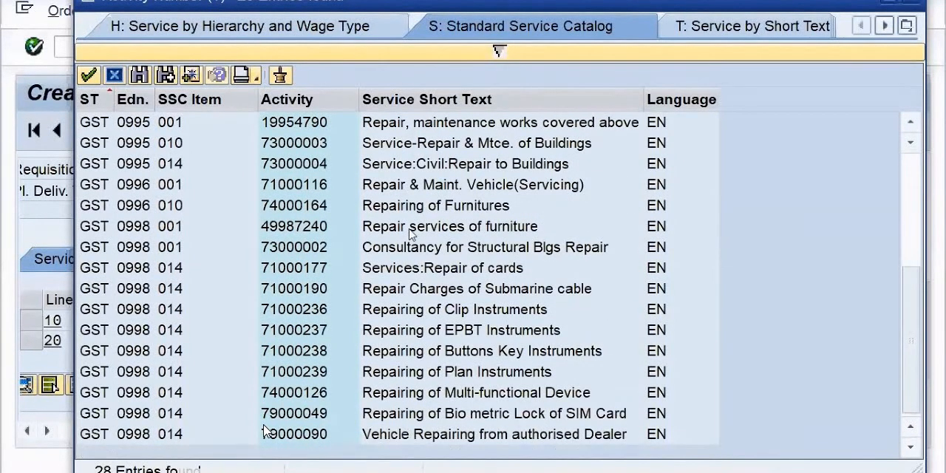
scroll(405, 235, up, 3)
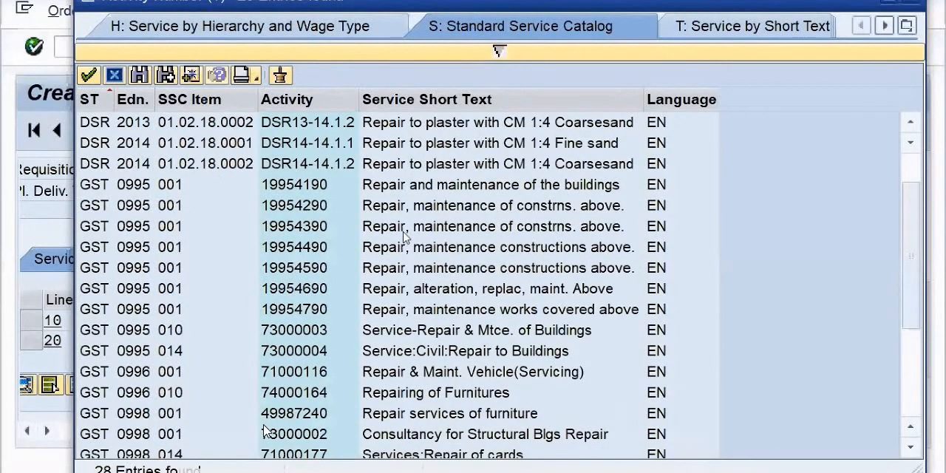
scroll(405, 235, down, 2)
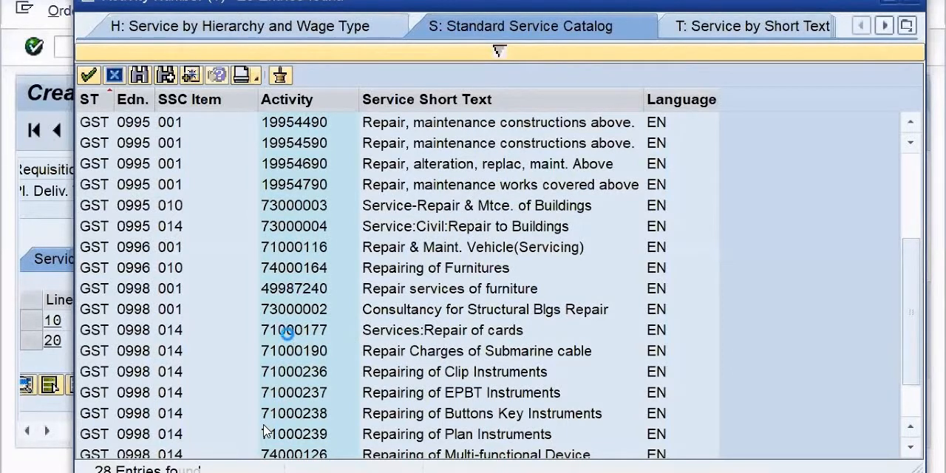
click(224, 329)
click(224, 330)
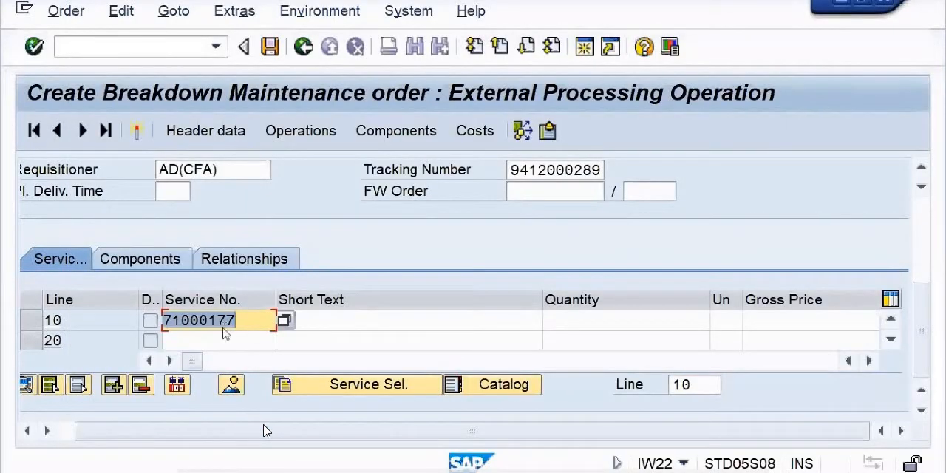
key(Return)
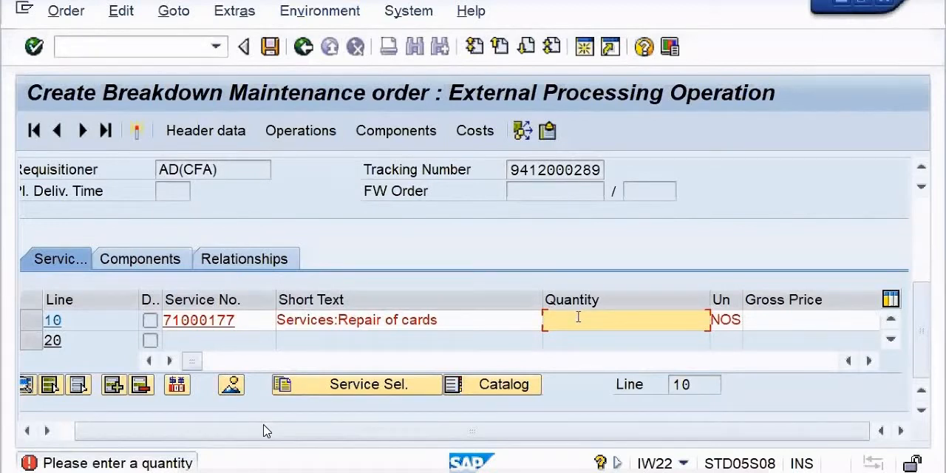
Step: Set the quantity of the card repair service on line 10 to 1 and its gross price to 5000
text(1)
click(810, 313)
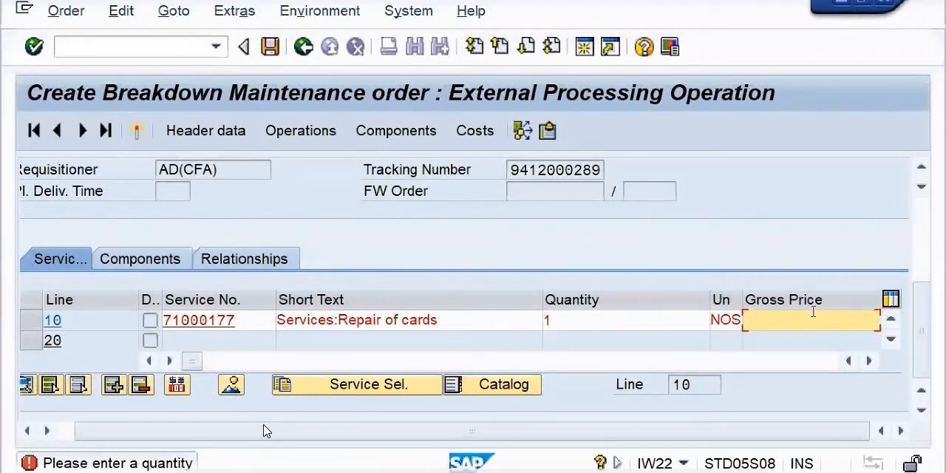
click(794, 318)
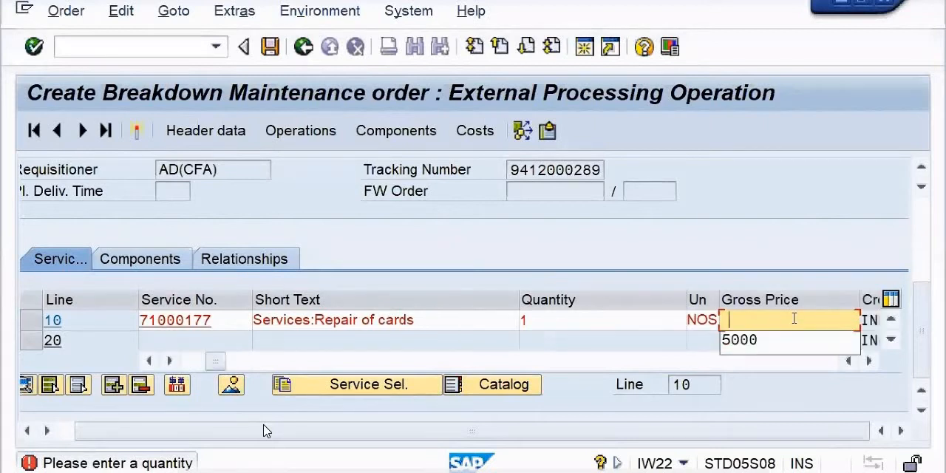
click(754, 341)
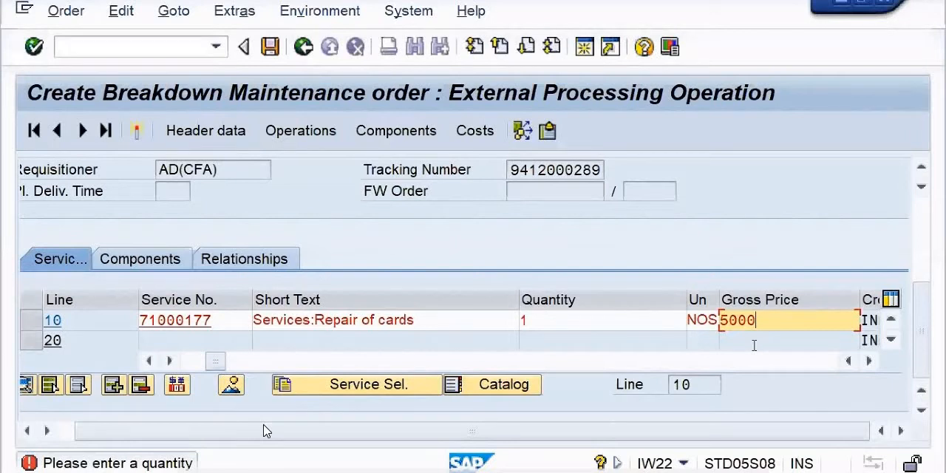
Step: Search the cost elements by short text *R & M* and assign 5020812 (R & M - CARDS) to service line 10
click(868, 361)
click(869, 361)
click(869, 361)
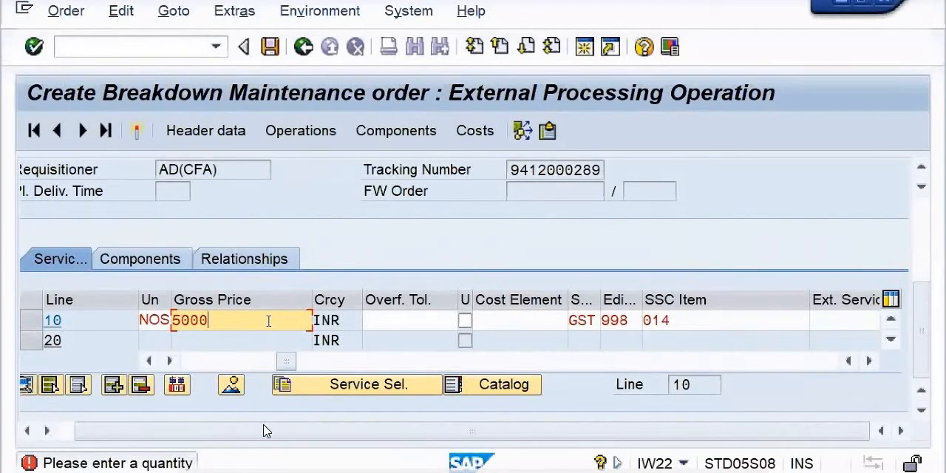
click(527, 320)
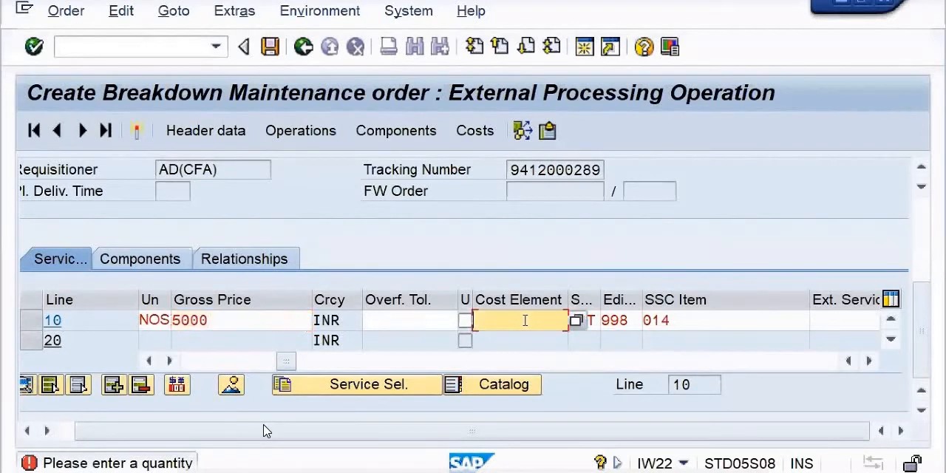
click(575, 321)
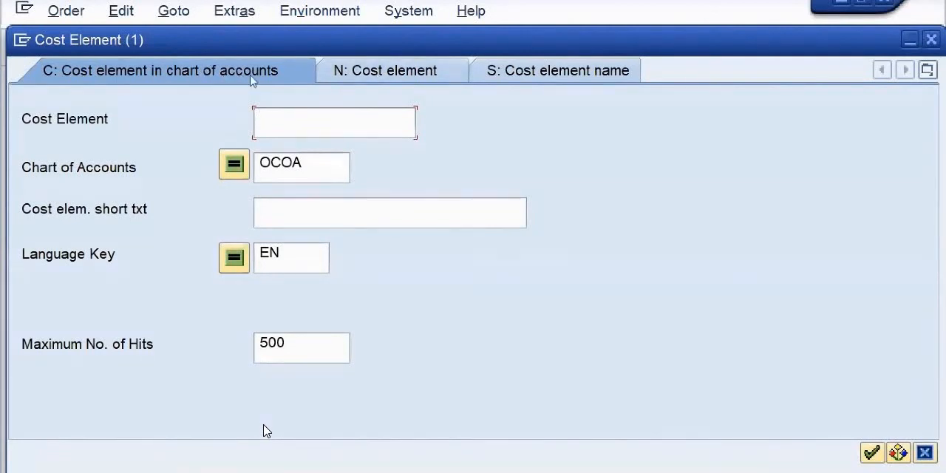
click(279, 213)
text(*)
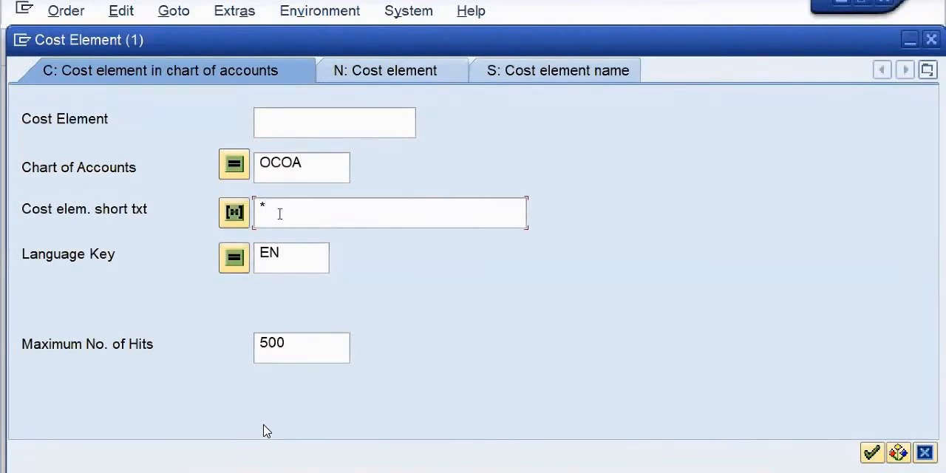
text(R &)
text(M*)
key(Return)
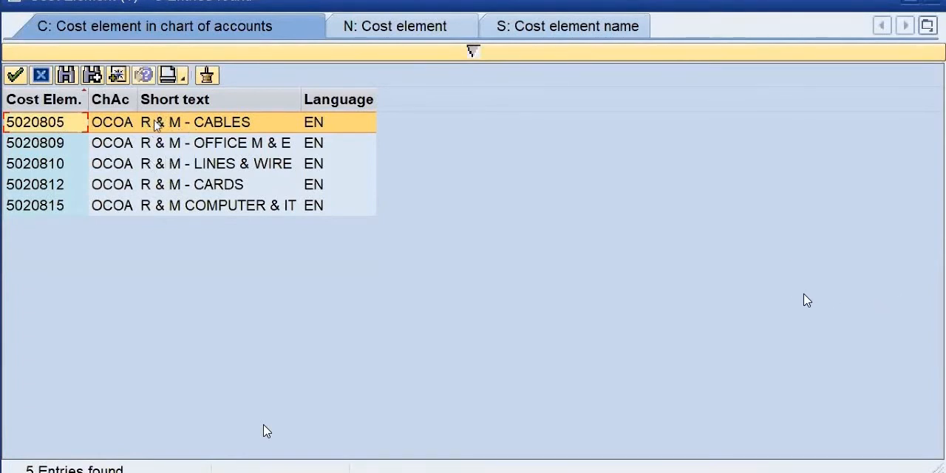
double_click(164, 185)
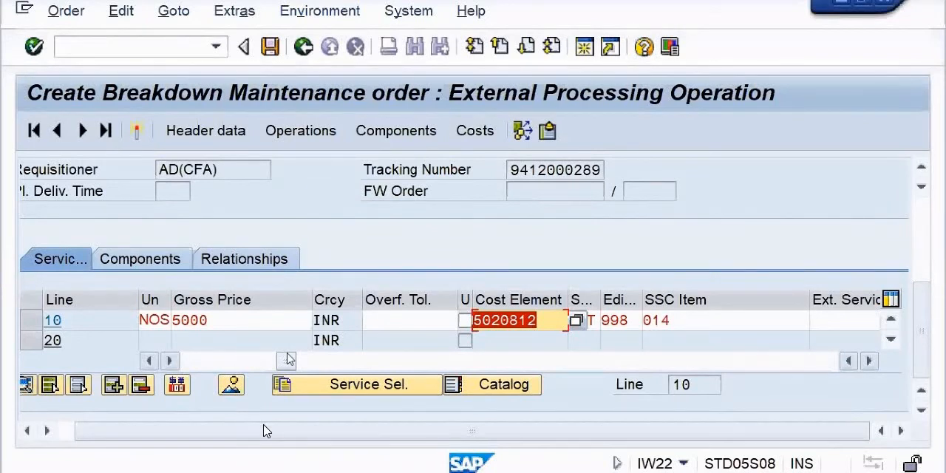
Step: Enter SLMAITF Card of EWSD RSU in User Field 3 of service line 10 and confirm the service data
drag(287, 360, 211, 361)
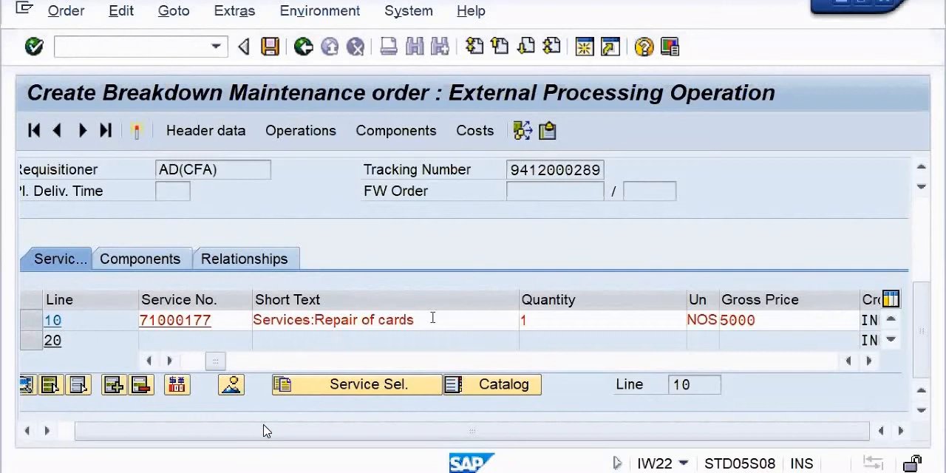
click(428, 361)
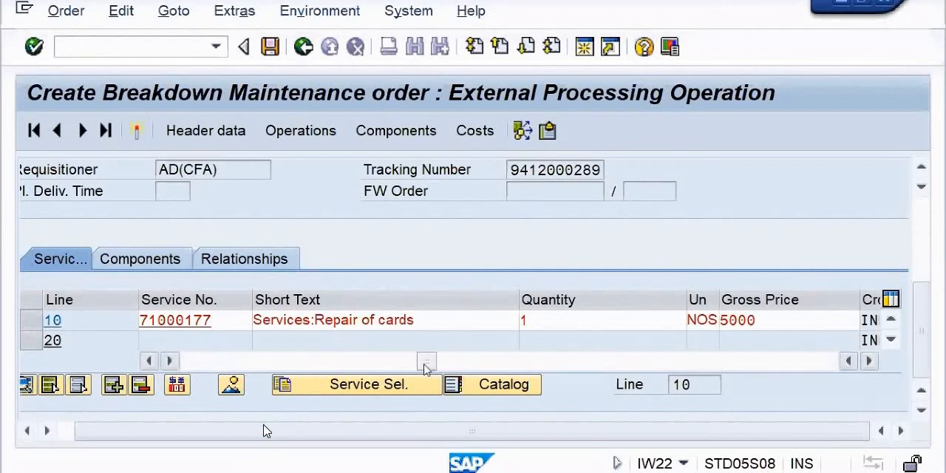
drag(487, 367, 768, 364)
click(425, 323)
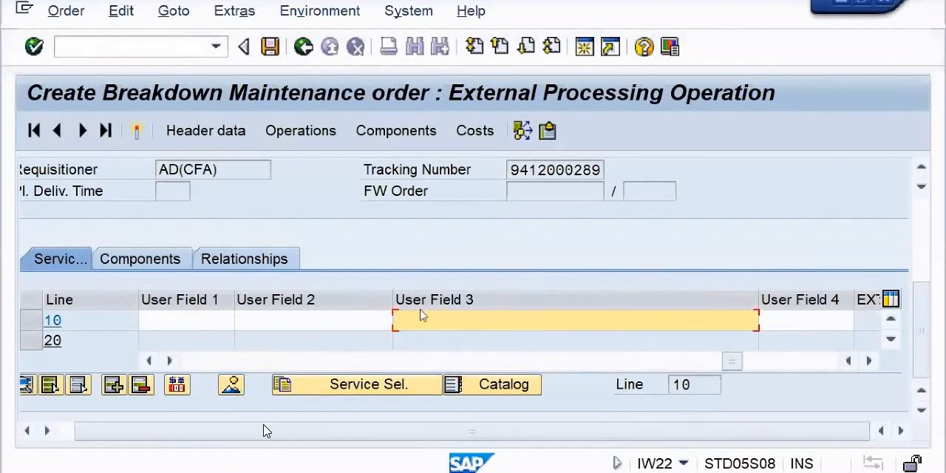
text(S)
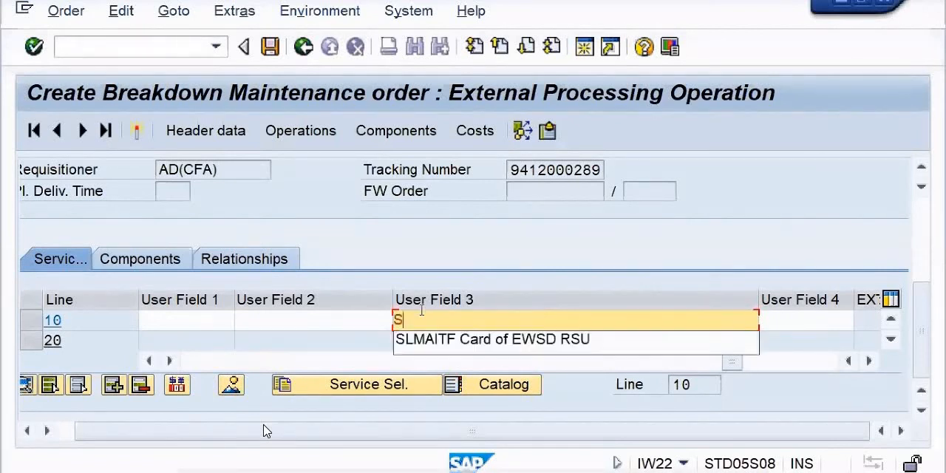
text(LMA)
click(500, 356)
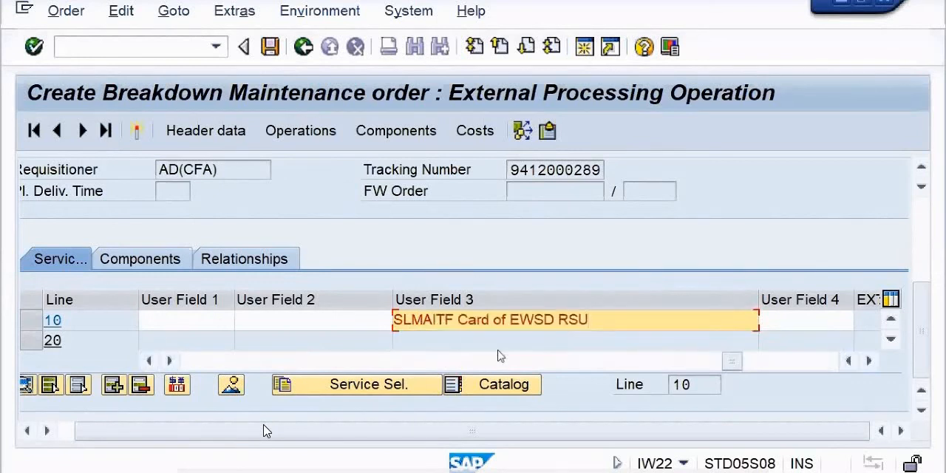
key(Return)
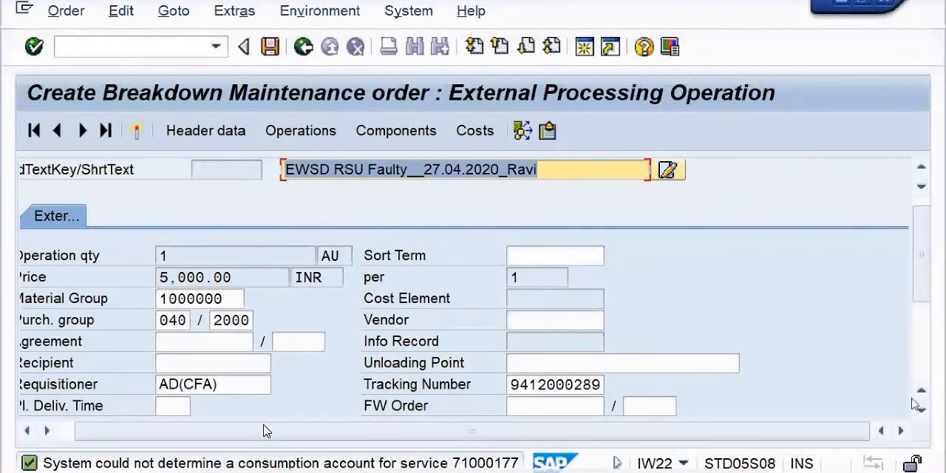
Step: Review the completed service line and save the breakdown maintenance order
scroll(924, 412, down, 5)
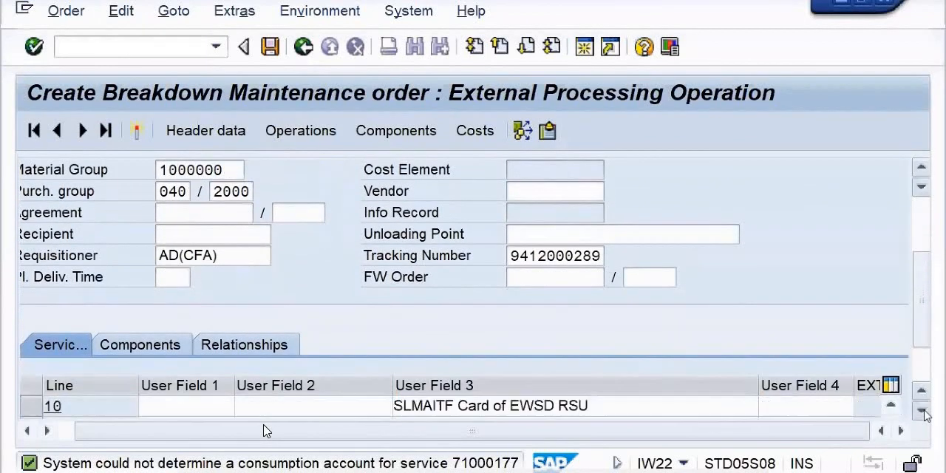
scroll(924, 412, down, 2)
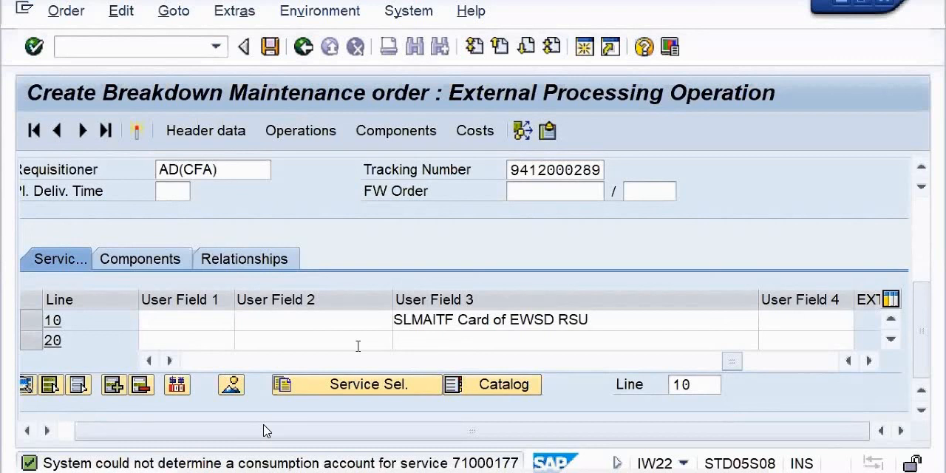
click(267, 49)
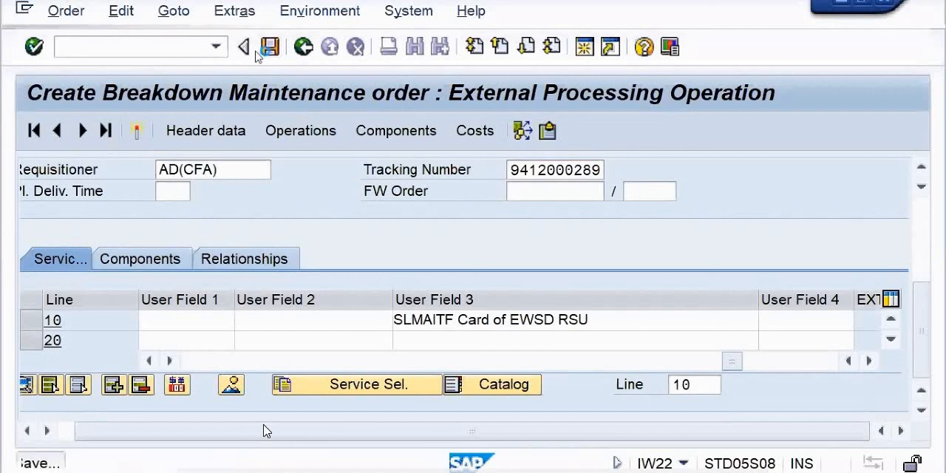